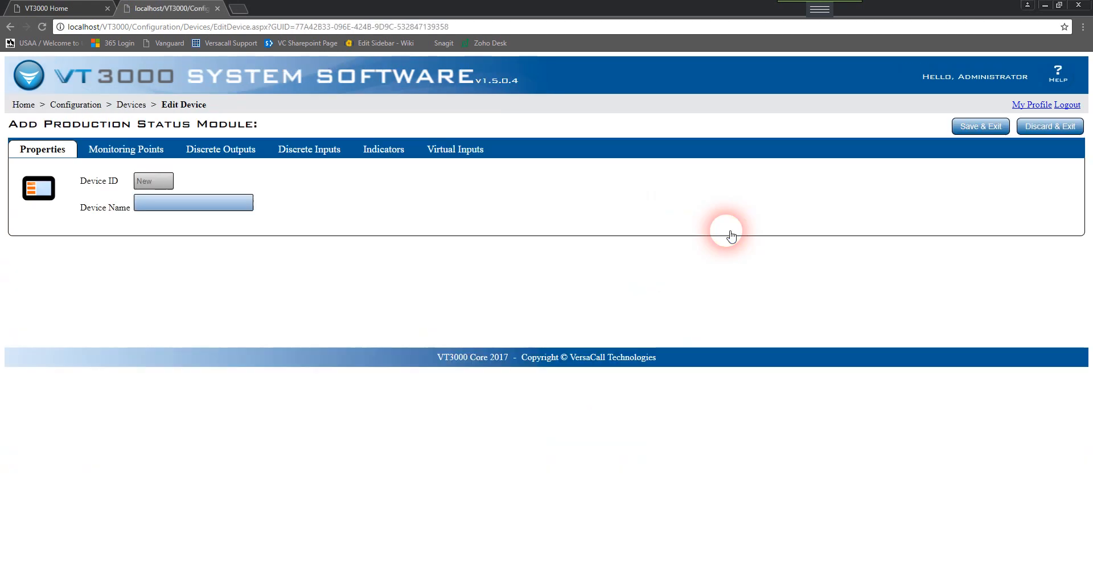
# Name the new Production Status Module "test".
pyautogui.click(178, 206)
pyautogui.write('test')
pyautogui.click(121, 149)
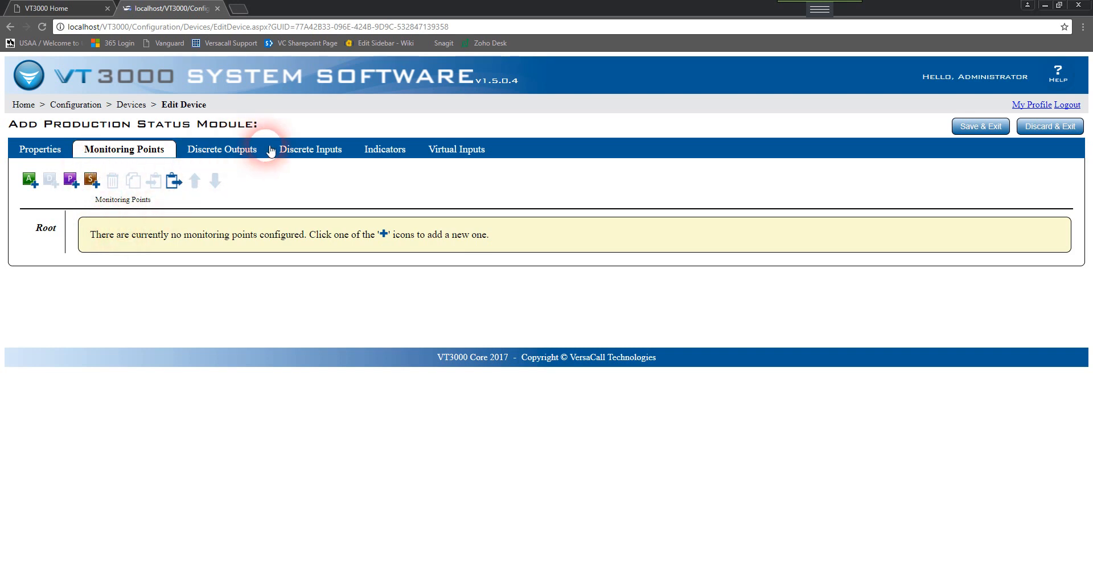
# Add an enabled virtual input with description "Count" and type Count, and save the device.
pyautogui.click(450, 150)
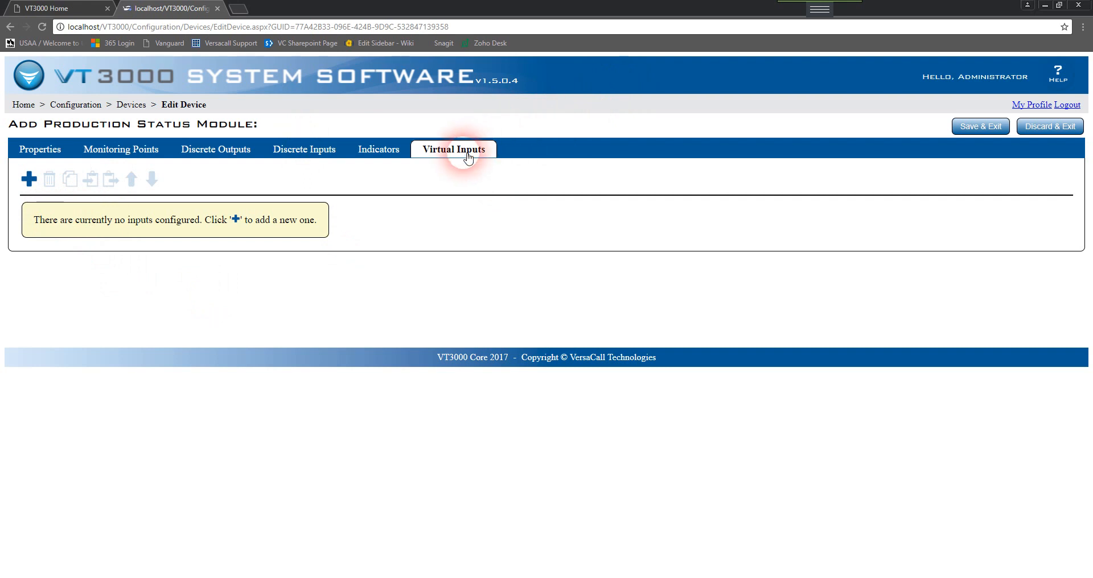
pyautogui.click(28, 181)
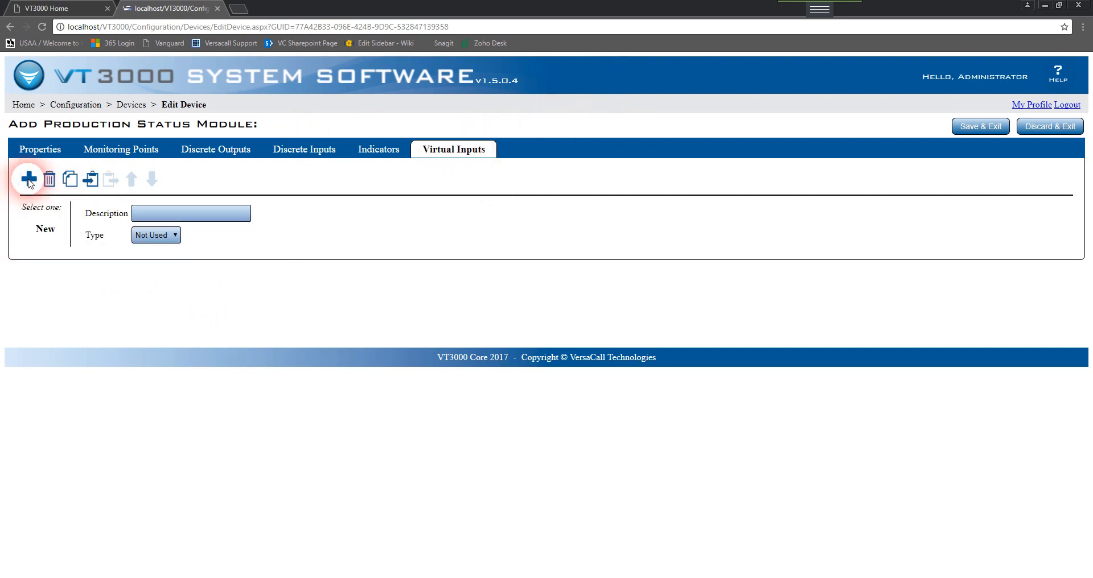
pyautogui.click(158, 214)
pyautogui.write('Count')
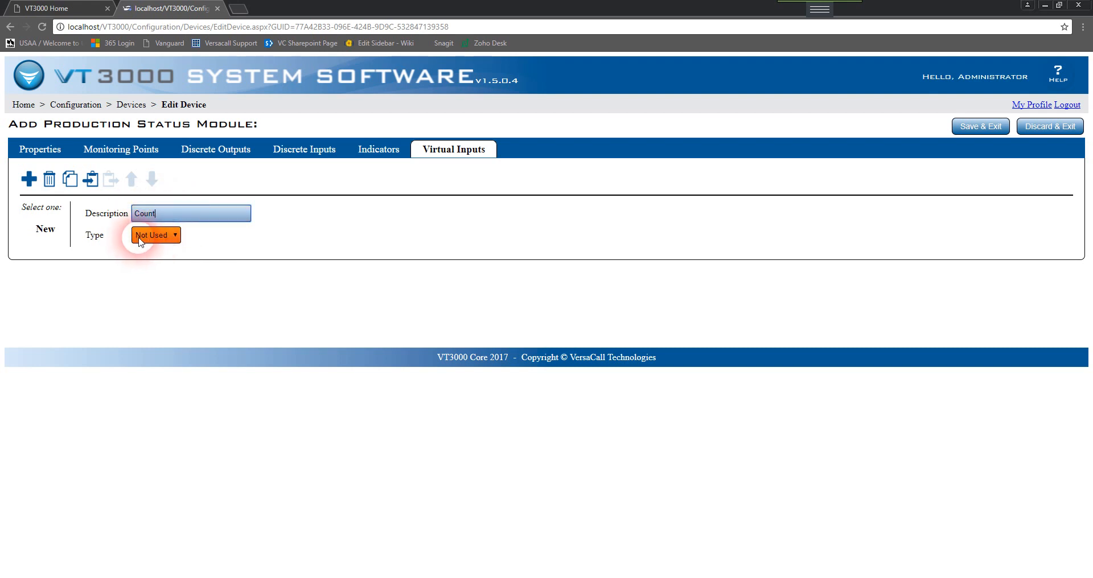
pyautogui.click(141, 238)
pyautogui.click(146, 268)
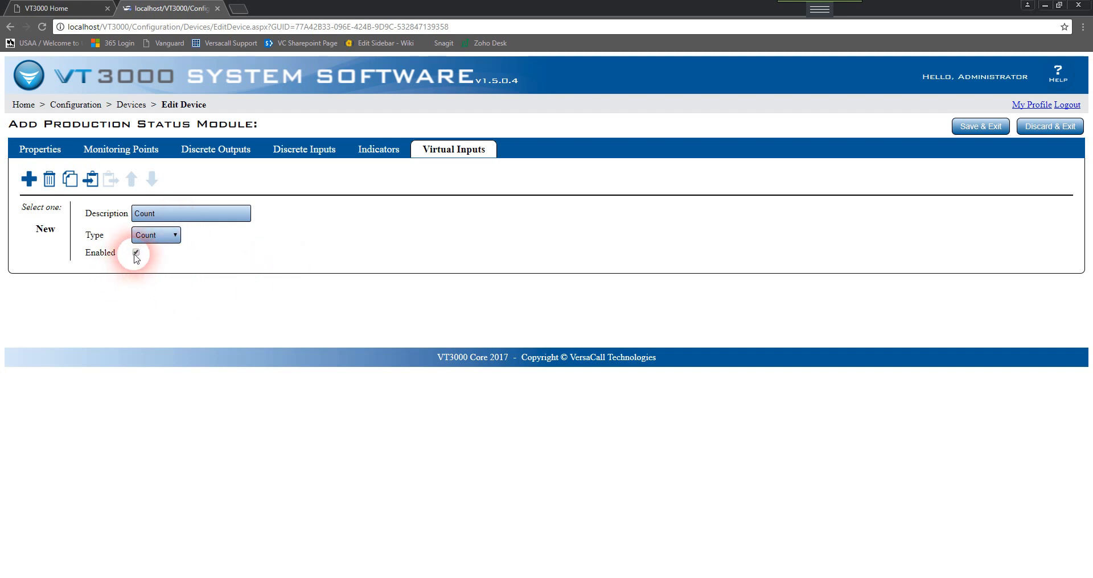
pyautogui.click(972, 130)
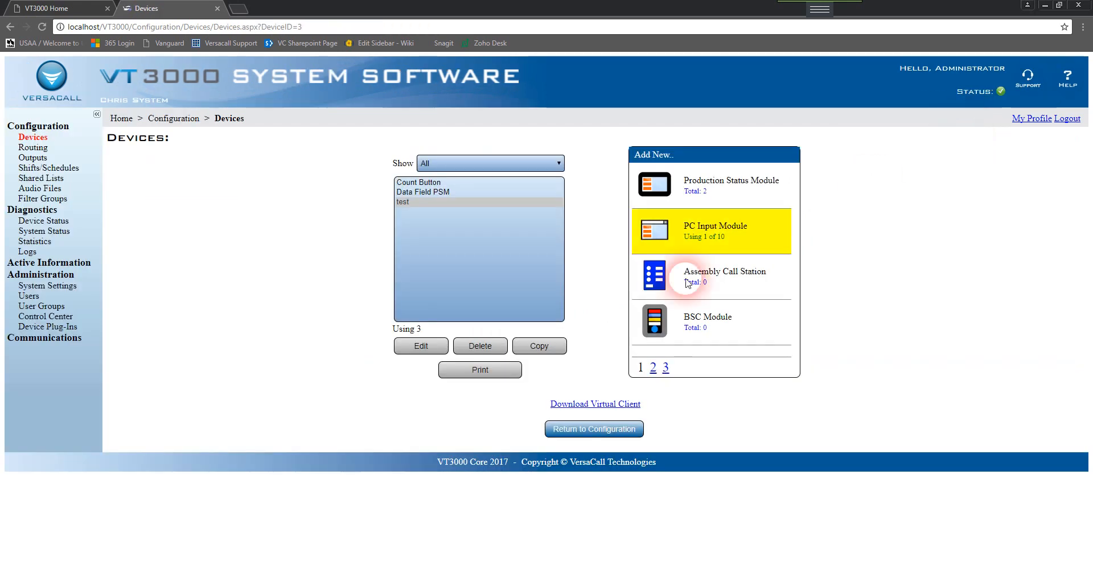
# Reopen the test device for editing and add a root-level process monitoring point named "Production".
pyautogui.click(437, 205)
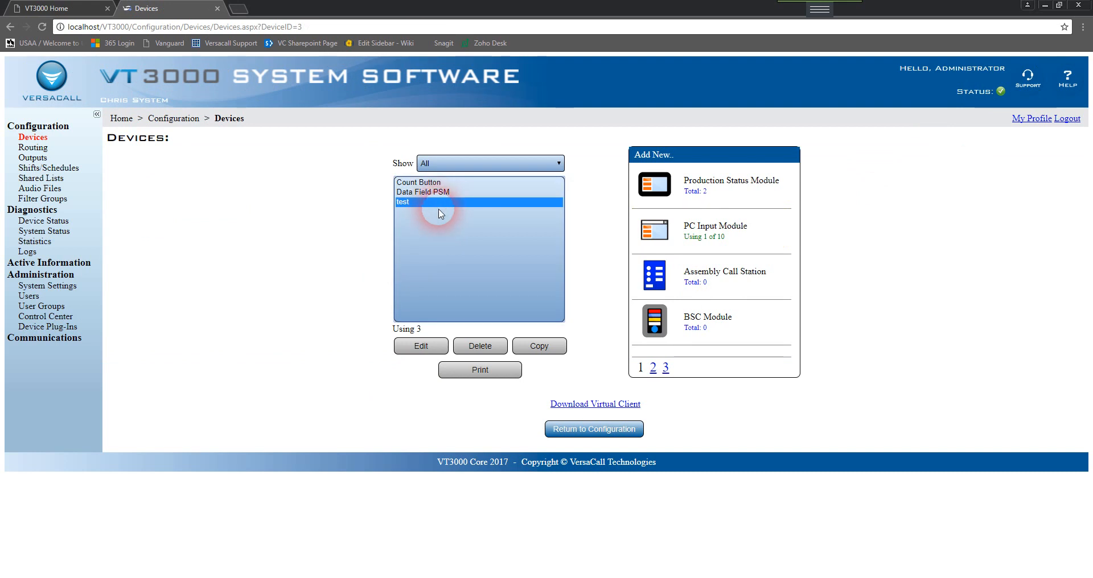
pyautogui.click(439, 353)
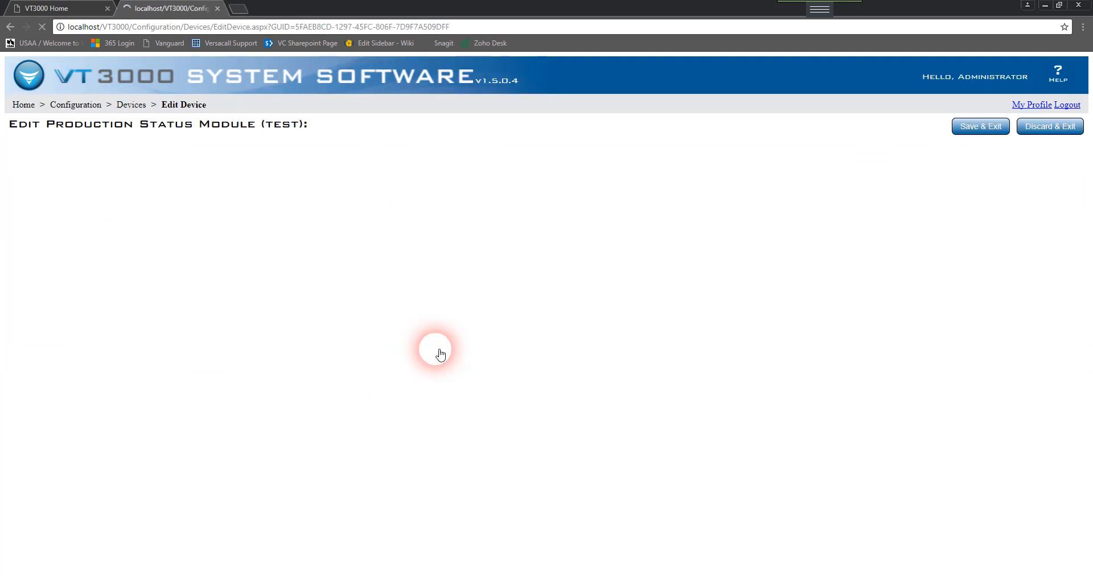
pyautogui.click(115, 151)
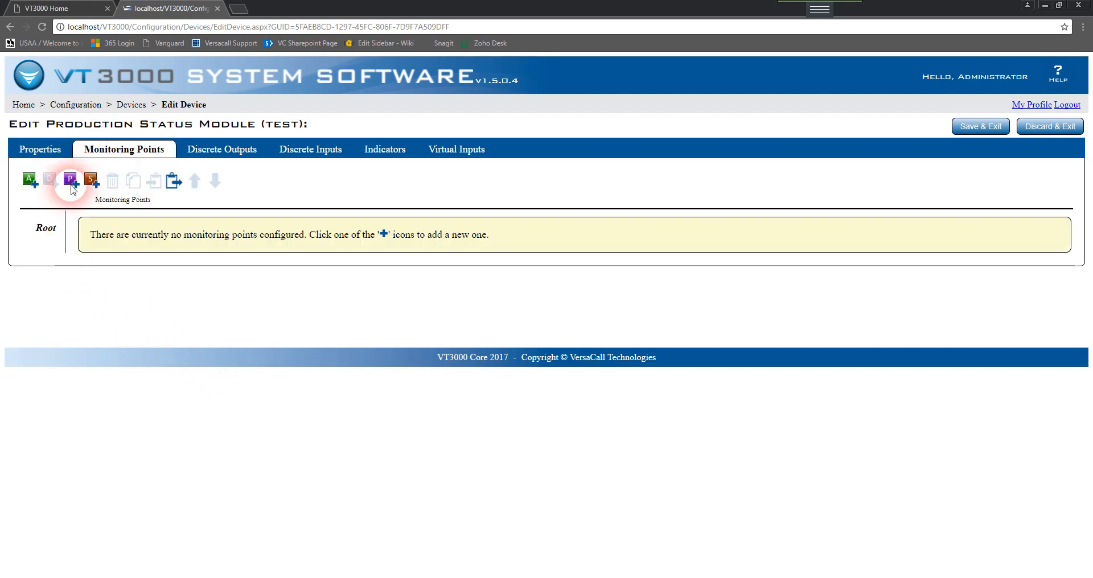
pyautogui.click(71, 180)
pyautogui.click(285, 277)
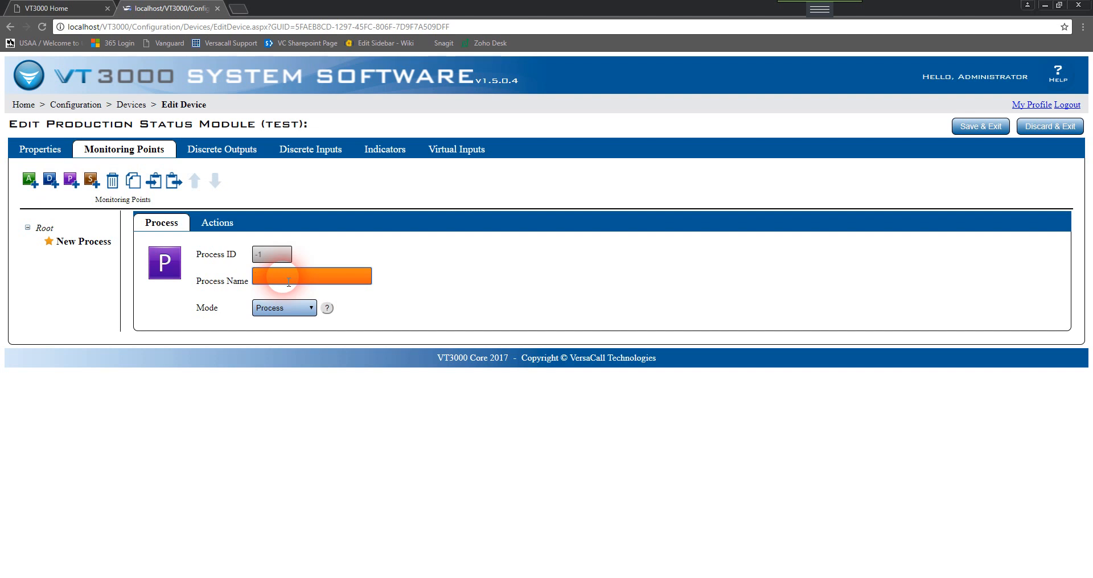
pyautogui.write('Production')
pyautogui.click(44, 228)
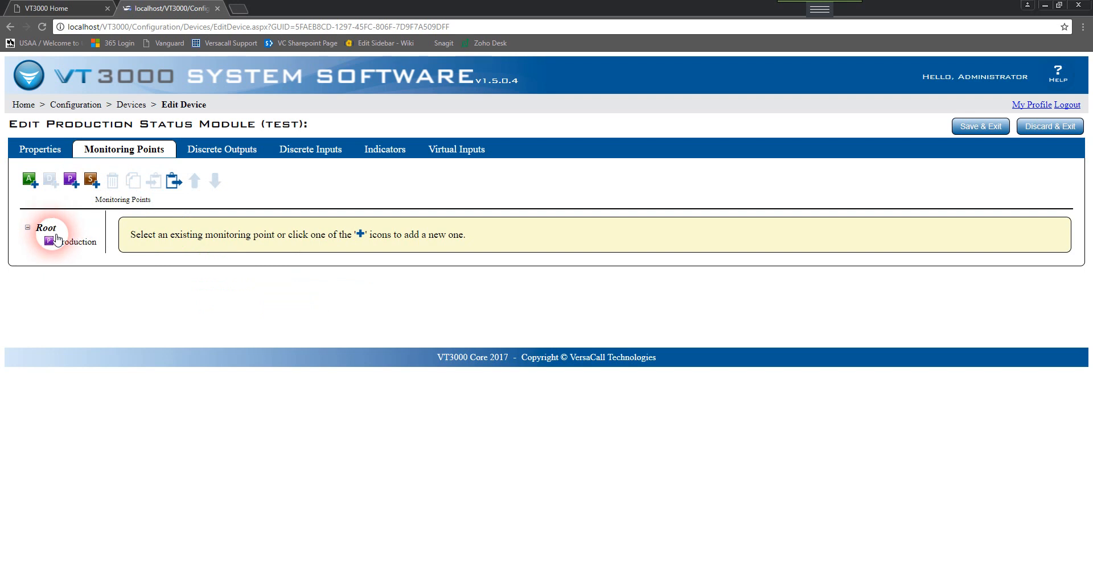
# Add a sampler named "Count" under the Production process.
pyautogui.click(88, 245)
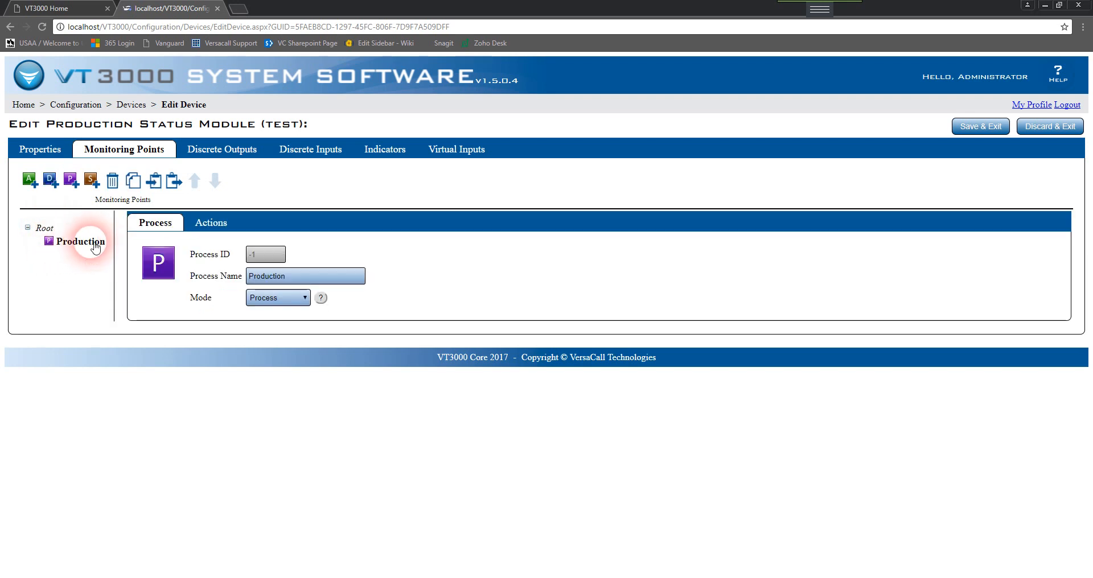
pyautogui.click(91, 181)
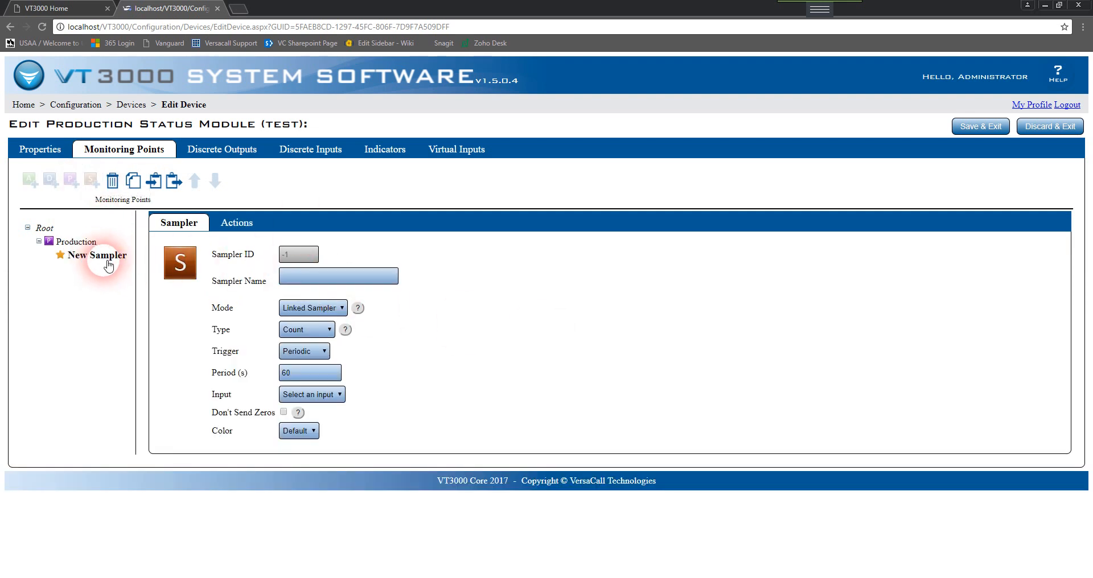
pyautogui.click(314, 279)
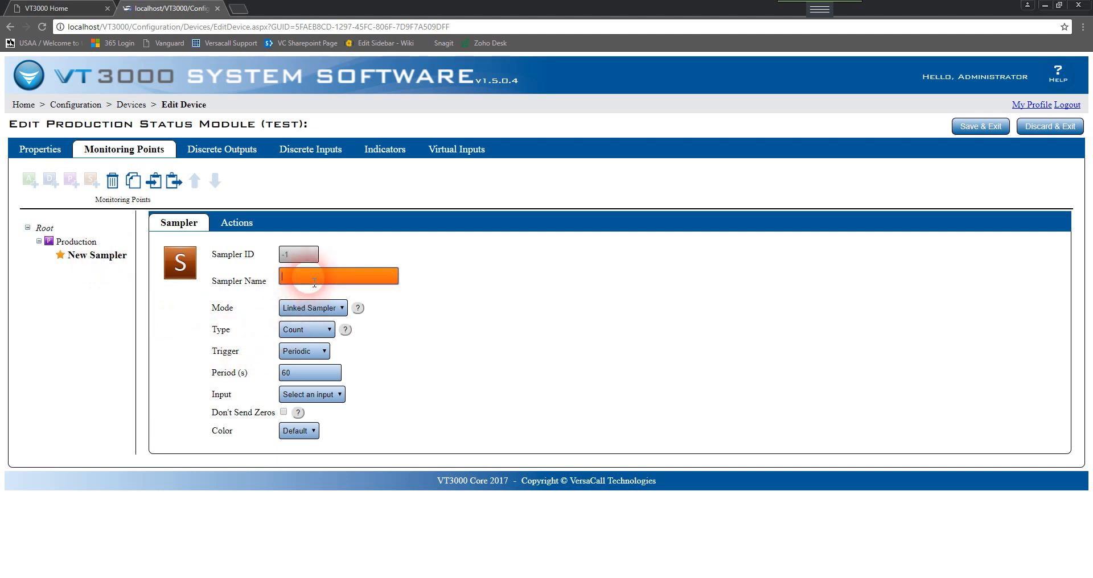
pyautogui.write('Count')
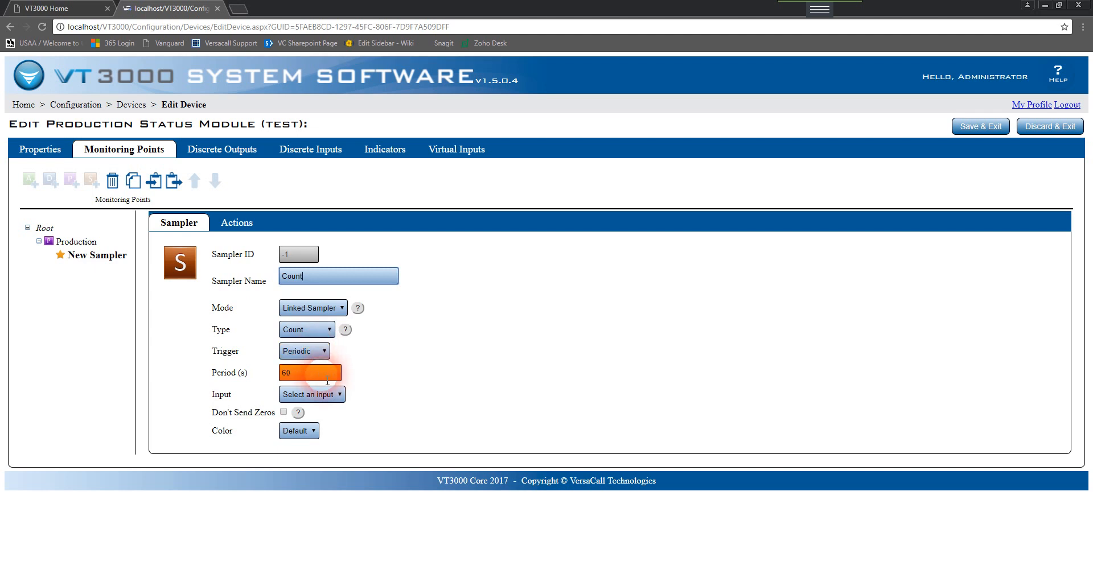
# Try the As Occurs trigger on the Count sampler and set it back to Periodic.
pyautogui.click(310, 352)
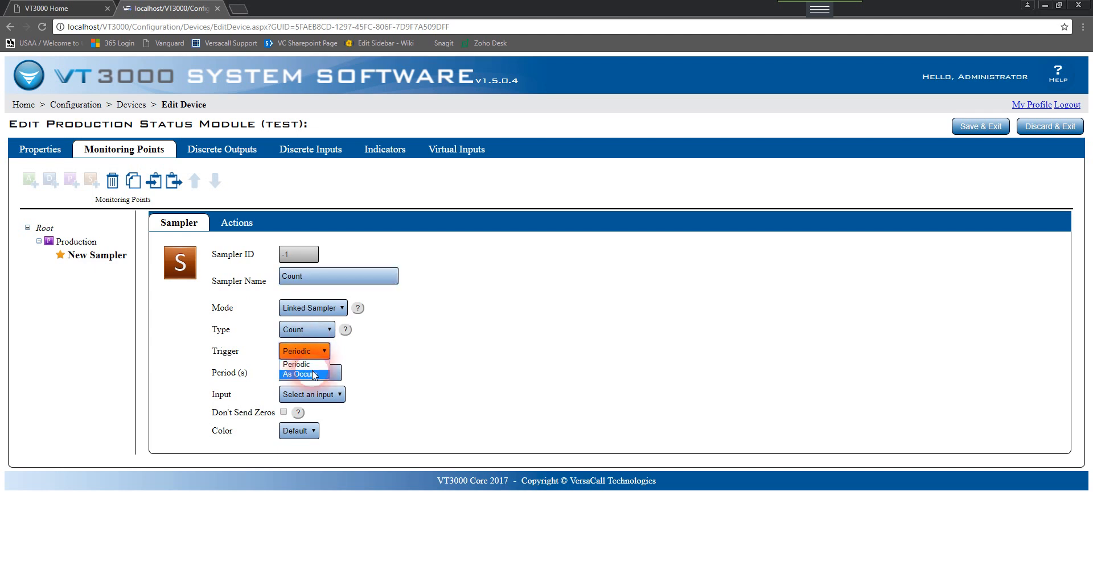
pyautogui.click(313, 371)
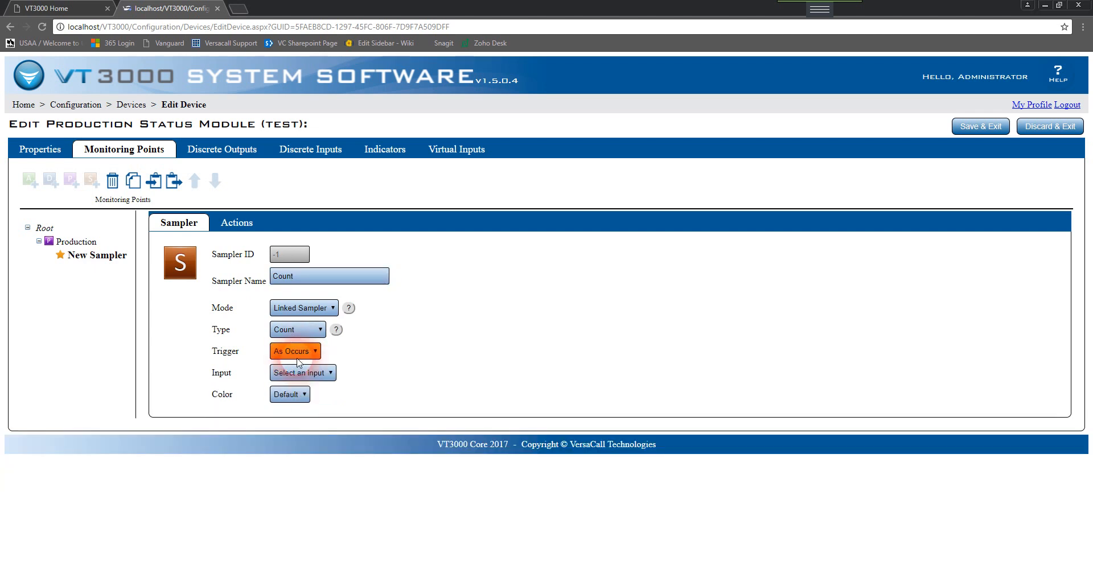
pyautogui.click(297, 356)
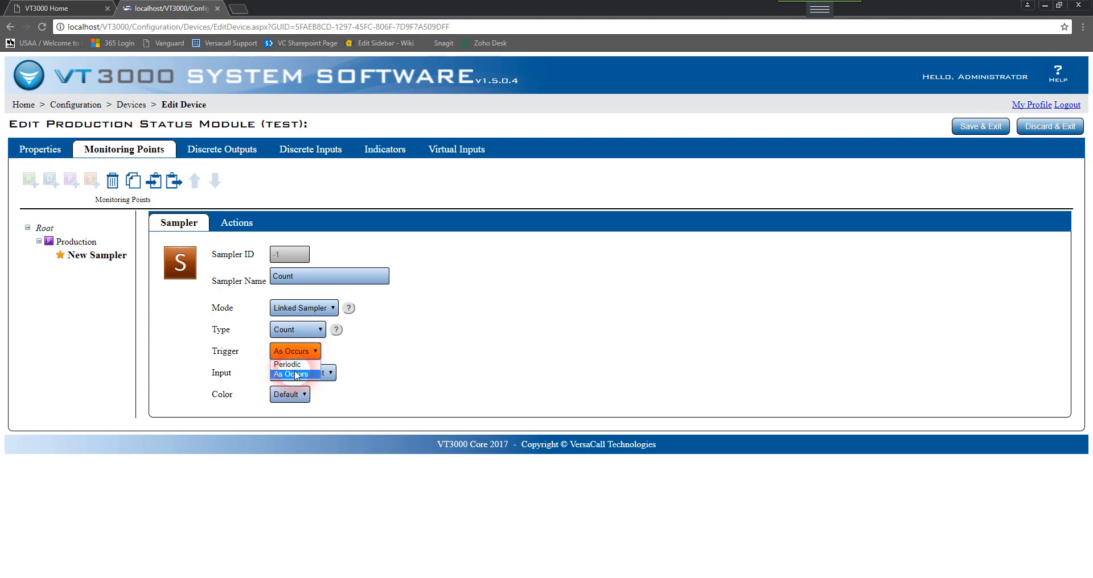
pyautogui.click(316, 362)
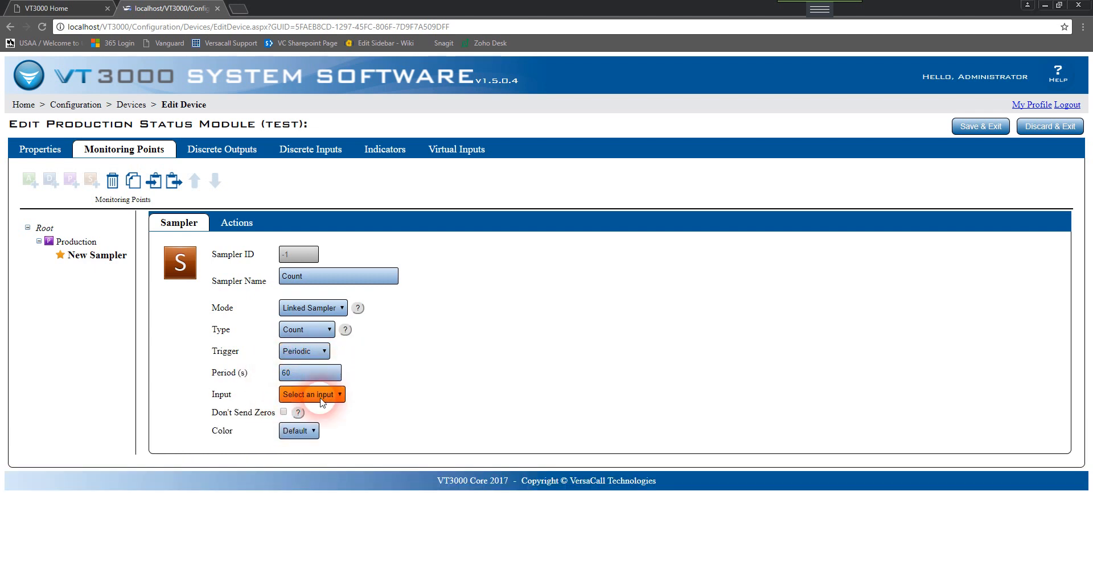
# Turn on the Don't Send Zeros option for the Count sampler.
pyautogui.click(284, 413)
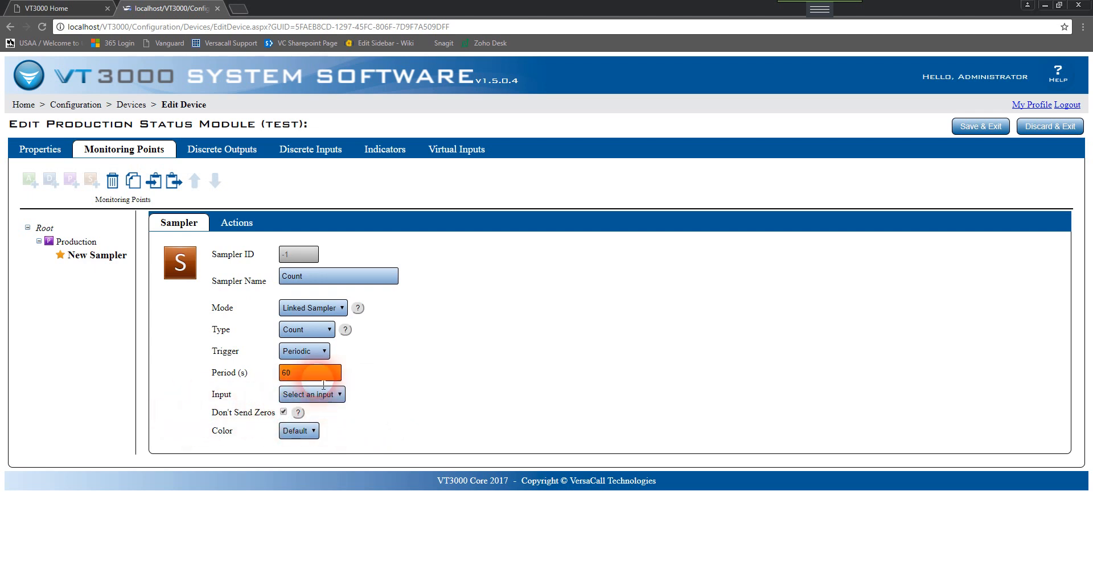
# Switch the sampler's trigger to As Occurs to compare the available settings, and return it to Periodic.
pyautogui.click(313, 353)
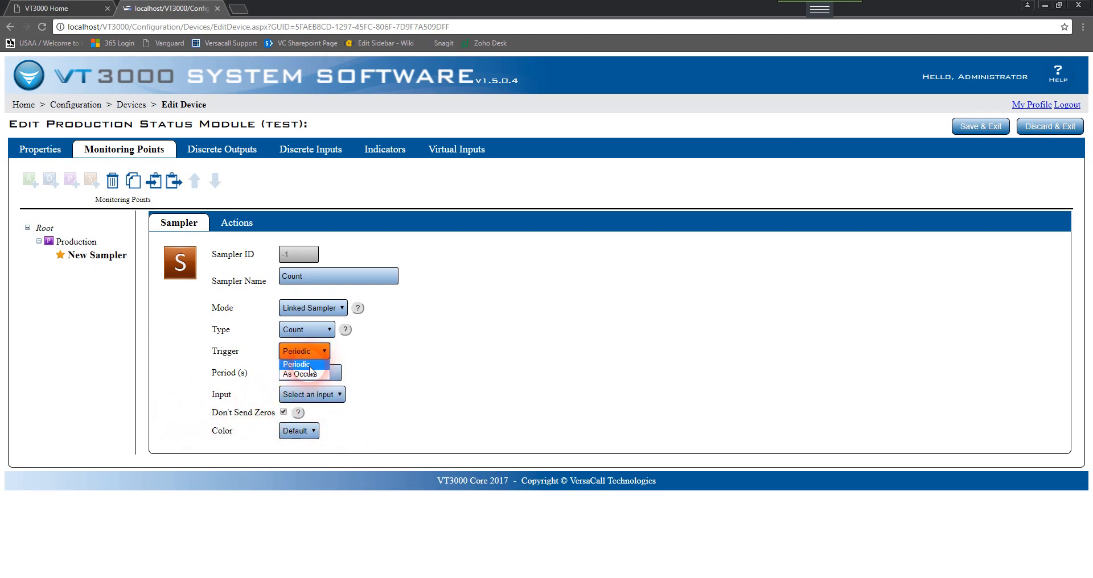
pyautogui.click(311, 374)
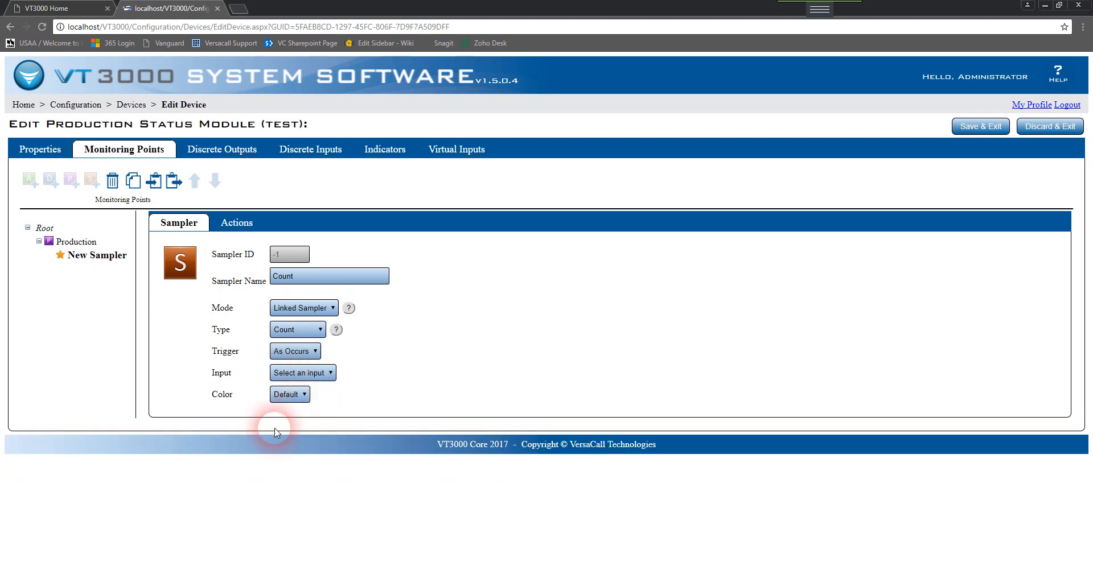
pyautogui.click(310, 353)
pyautogui.click(289, 364)
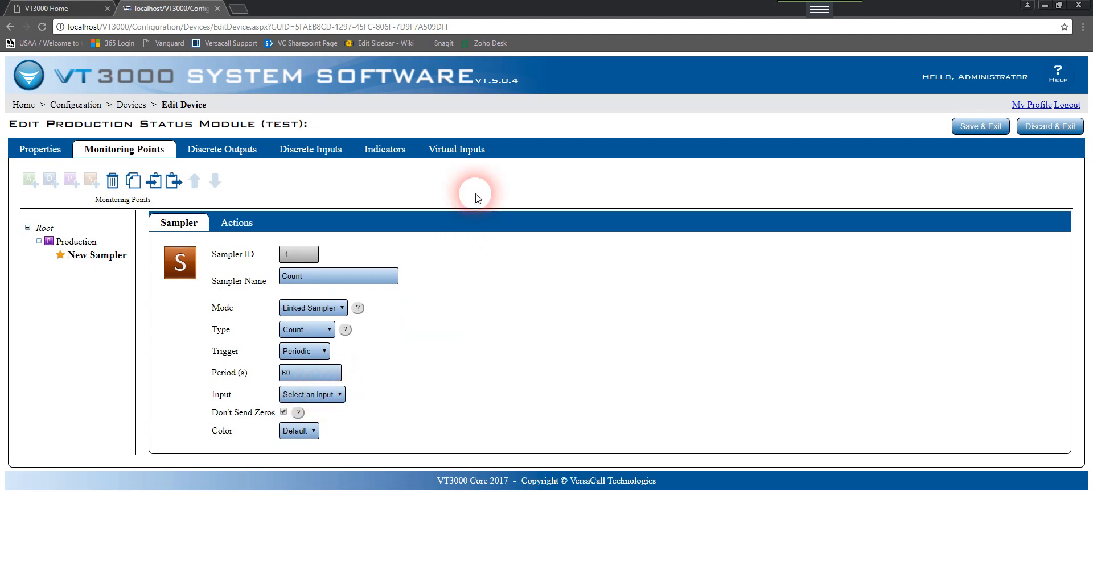
# Link the sampler to the Count input and set its color to Yellow, then return to the Production process.
pyautogui.click(322, 395)
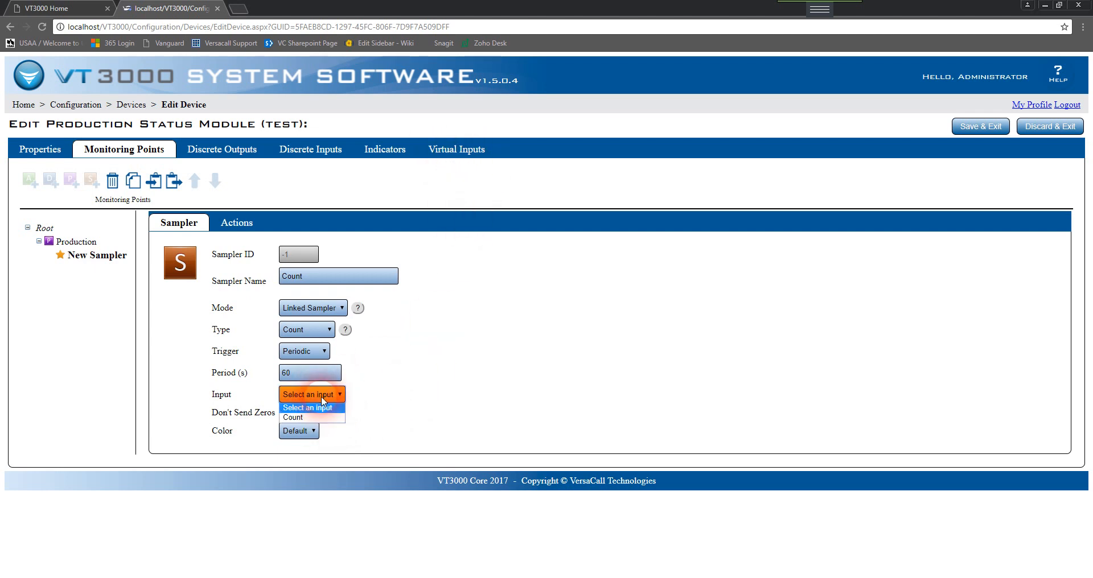
pyautogui.click(296, 419)
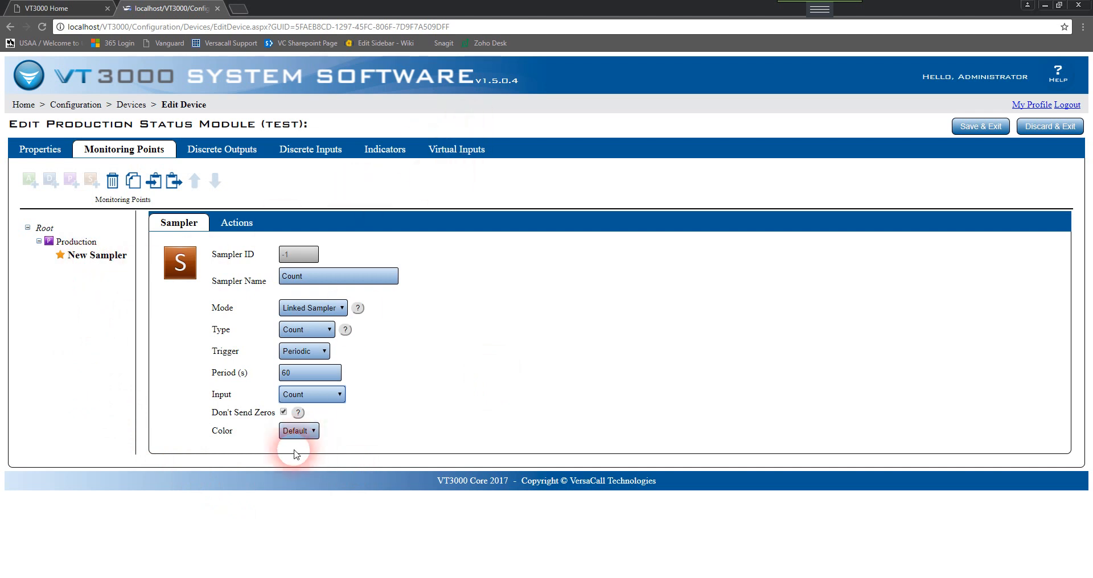
pyautogui.click(300, 431)
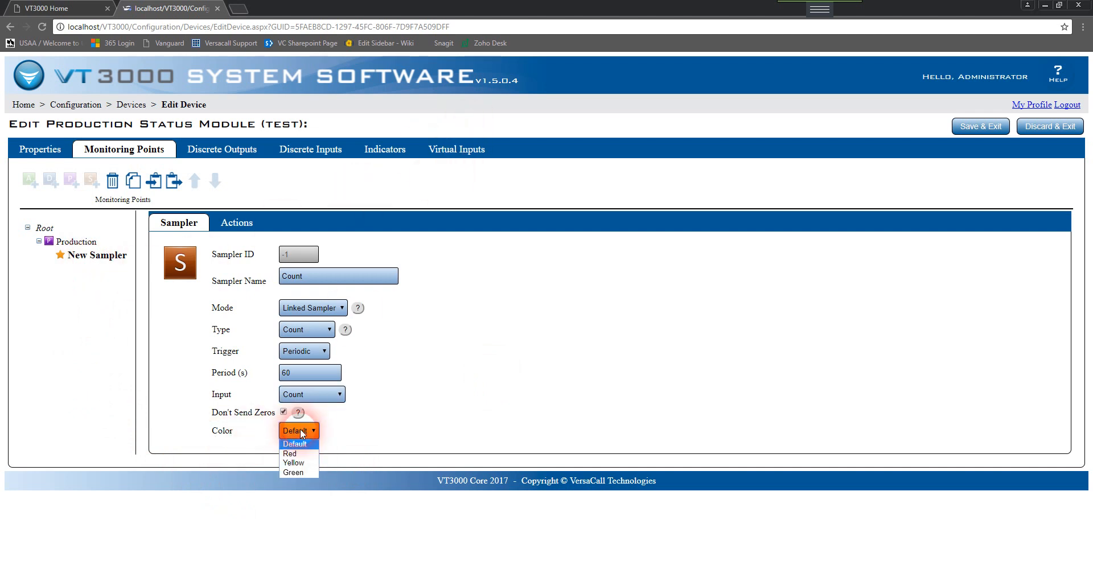
pyautogui.click(295, 463)
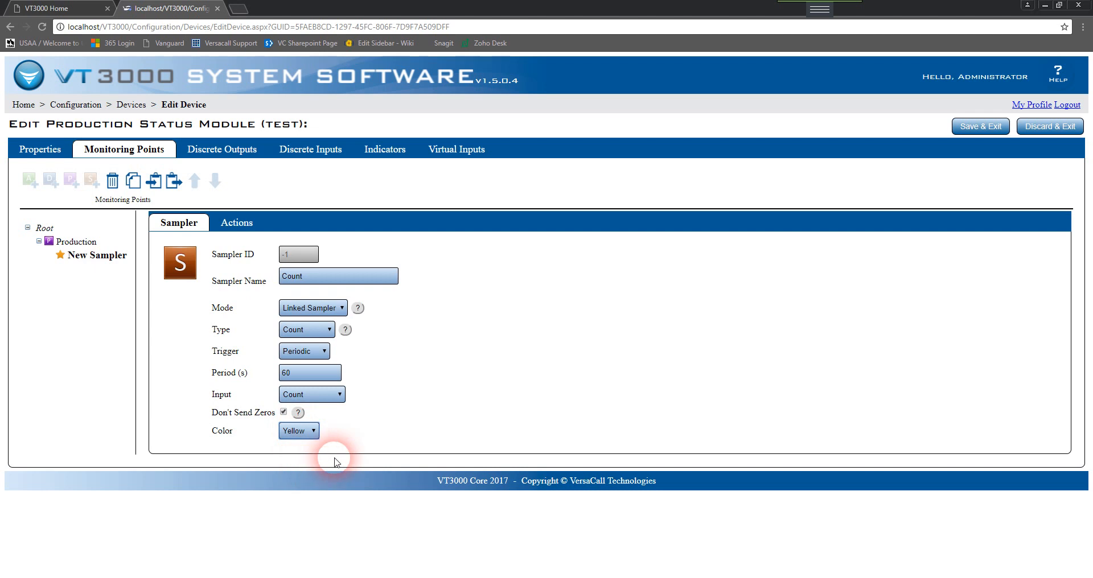
pyautogui.click(83, 243)
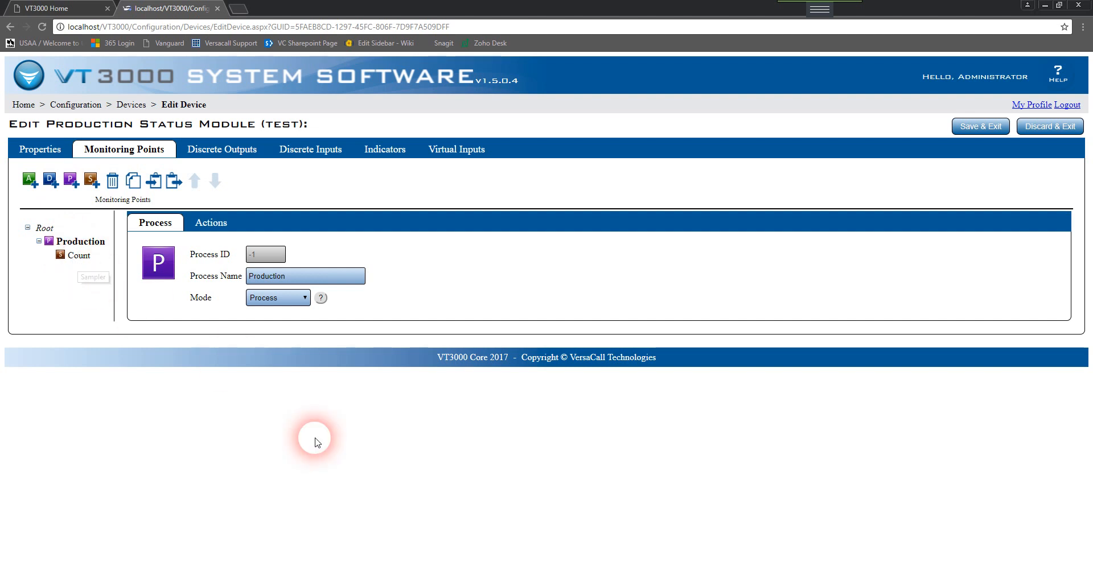
# Switch to the Virtual Device Client, start production on the Count Button device, record a manual count, and minimize the client.
pyautogui.click(596, 575)
pyautogui.click(359, 159)
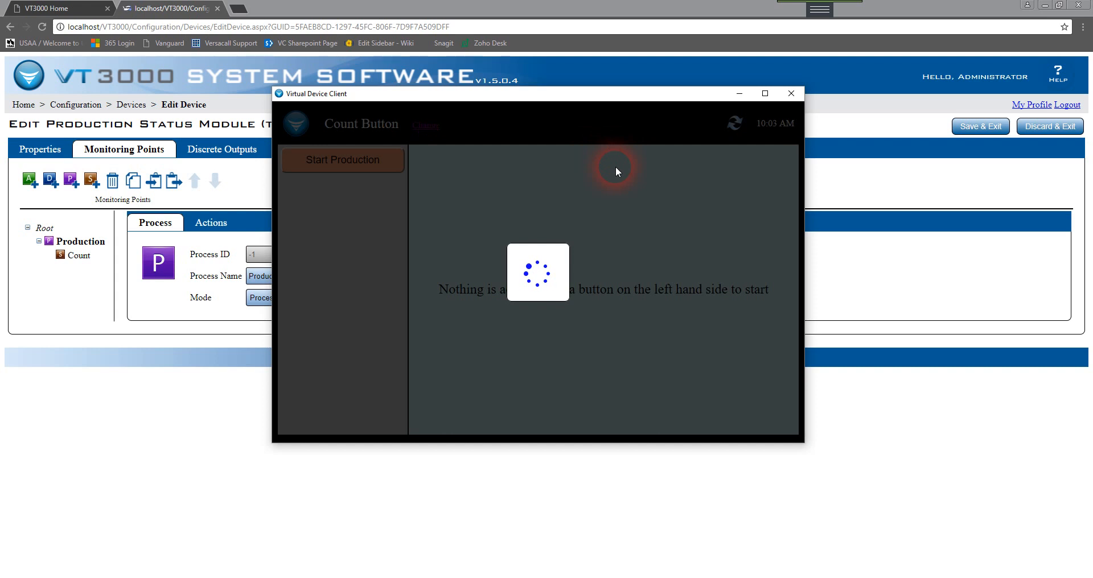
pyautogui.click(765, 191)
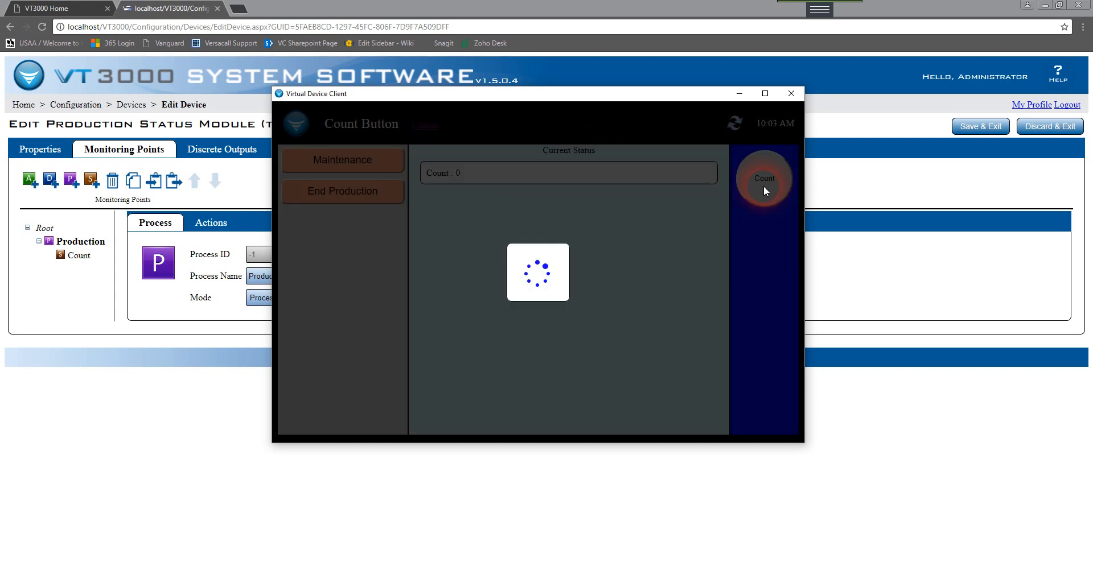
pyautogui.click(764, 185)
pyautogui.click(782, 94)
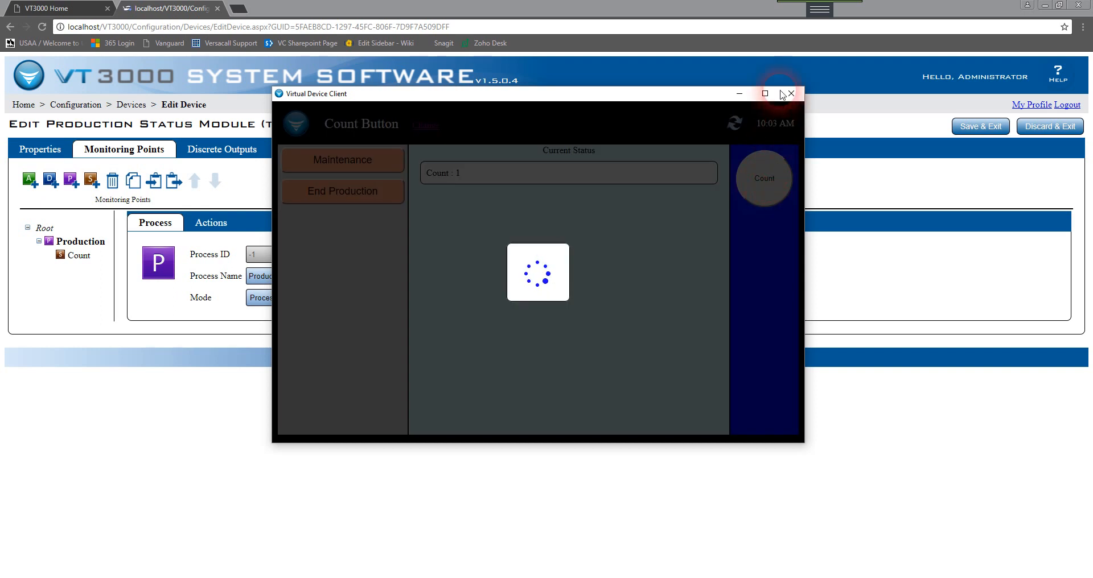
pyautogui.click(740, 94)
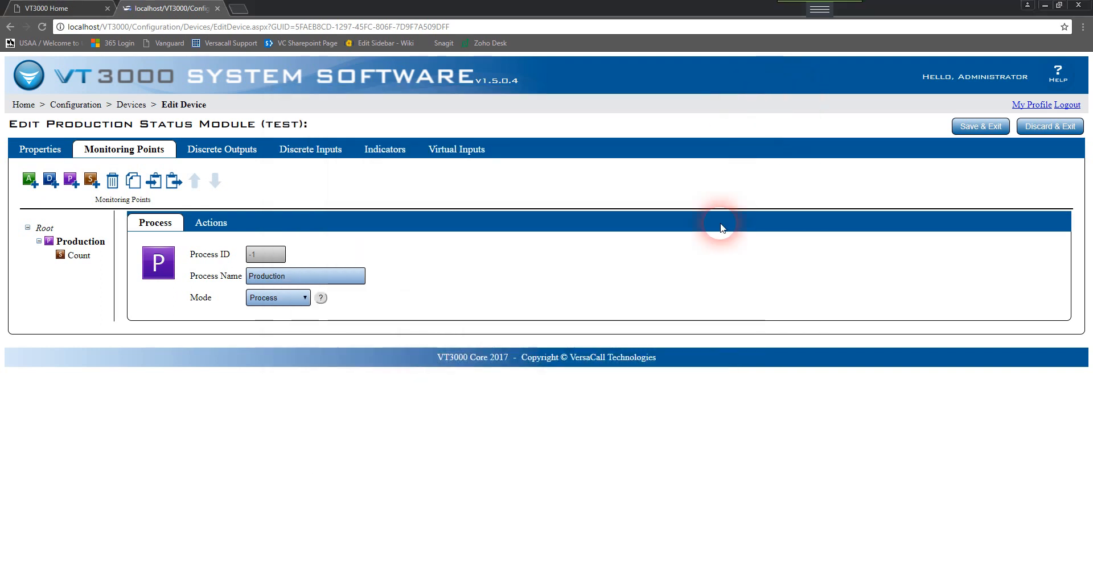
# Save the test device's configuration and delete the device from the Devices list.
pyautogui.click(968, 129)
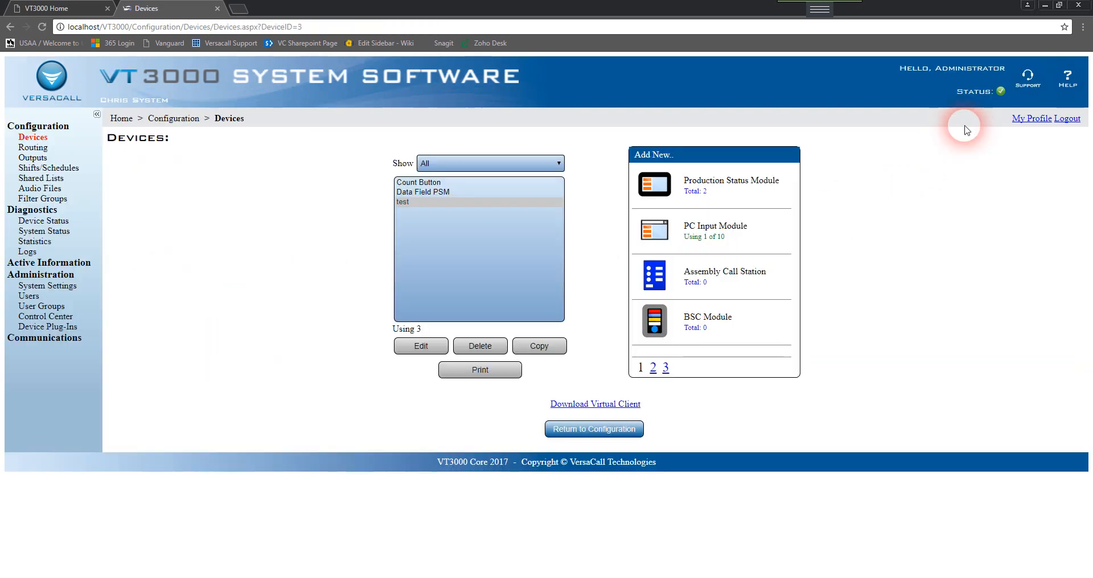
pyautogui.click(411, 272)
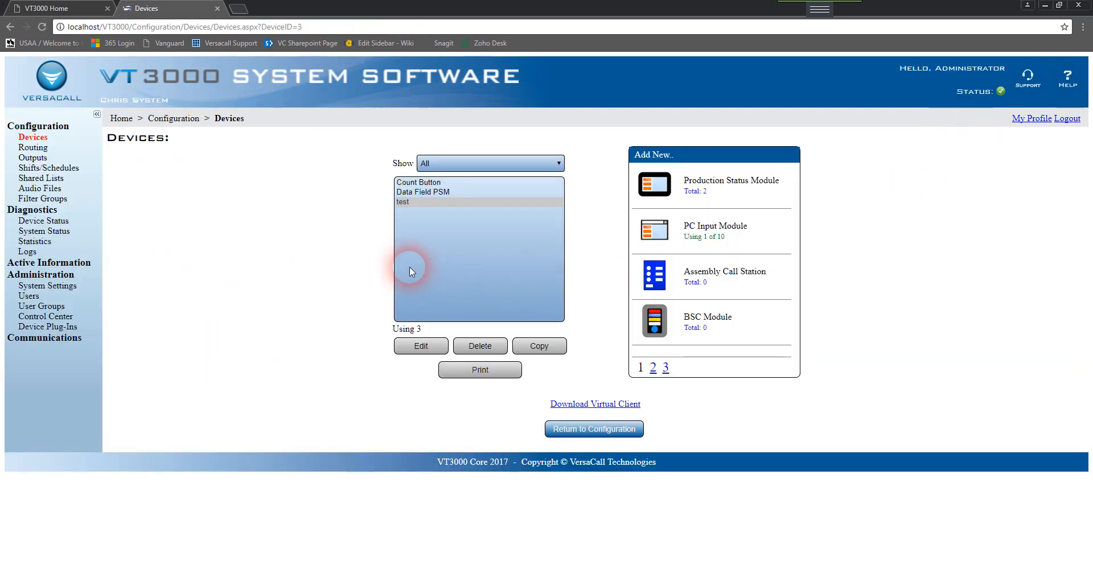
pyautogui.click(481, 349)
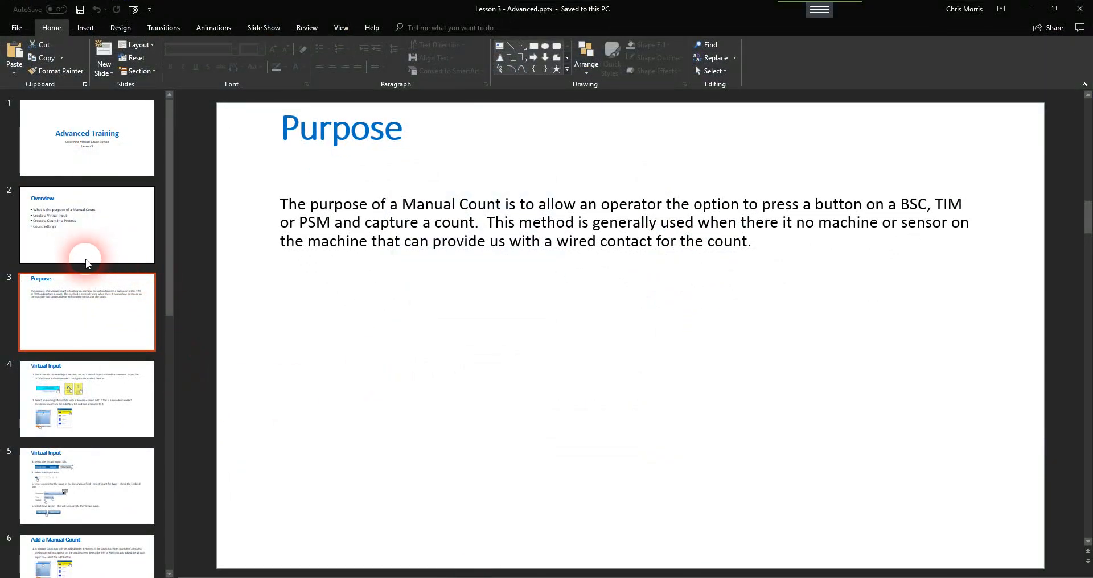
# Review the Overview and Summary slides of the Lesson 3 - Advanced presentation in PowerPoint.
pyautogui.click(87, 260)
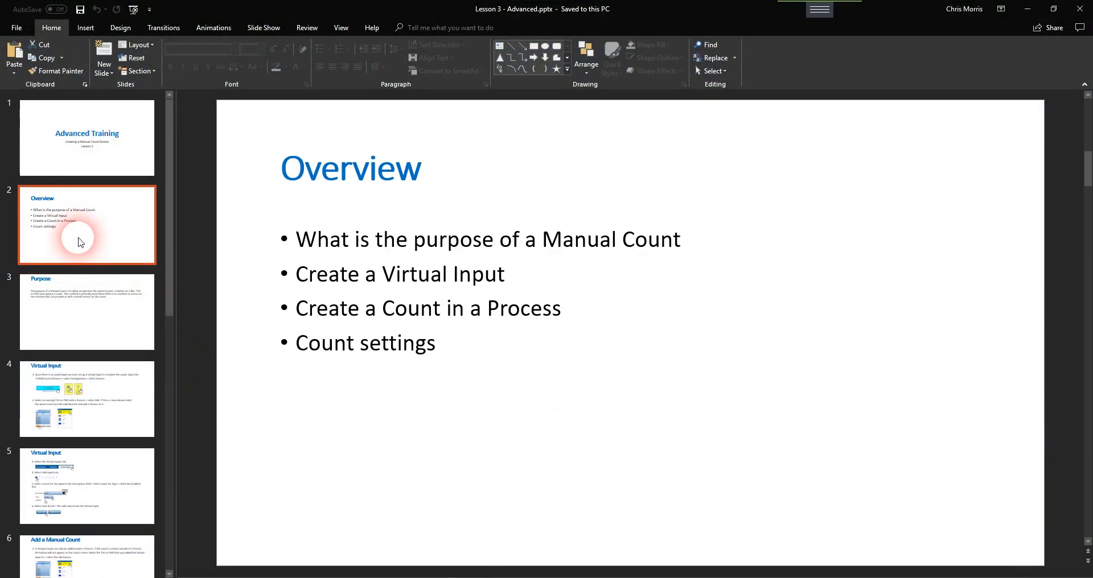
pyautogui.scroll(-10, 97, 403)
pyautogui.click(93, 350)
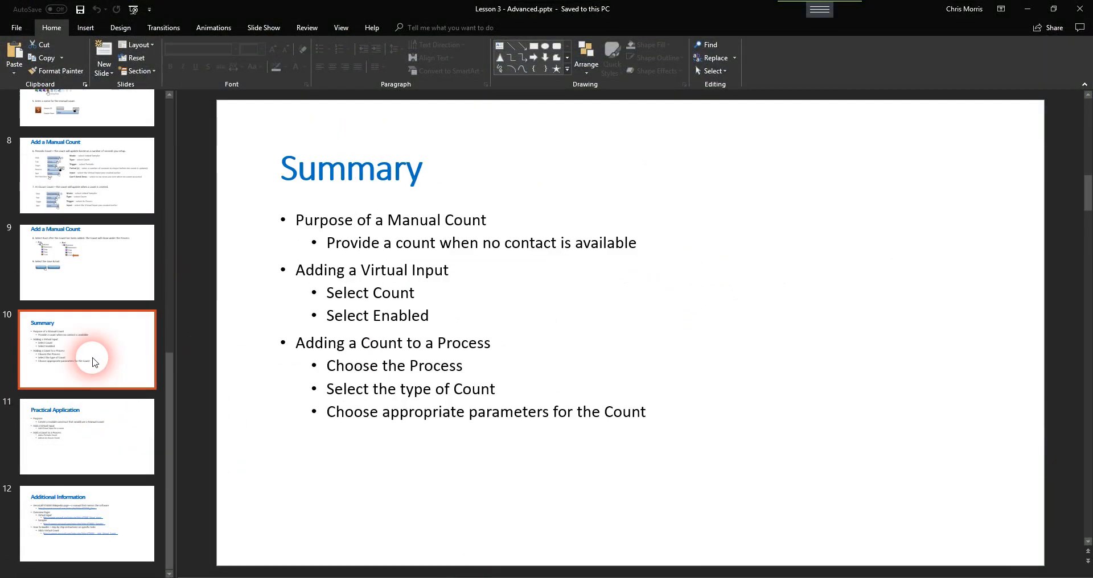